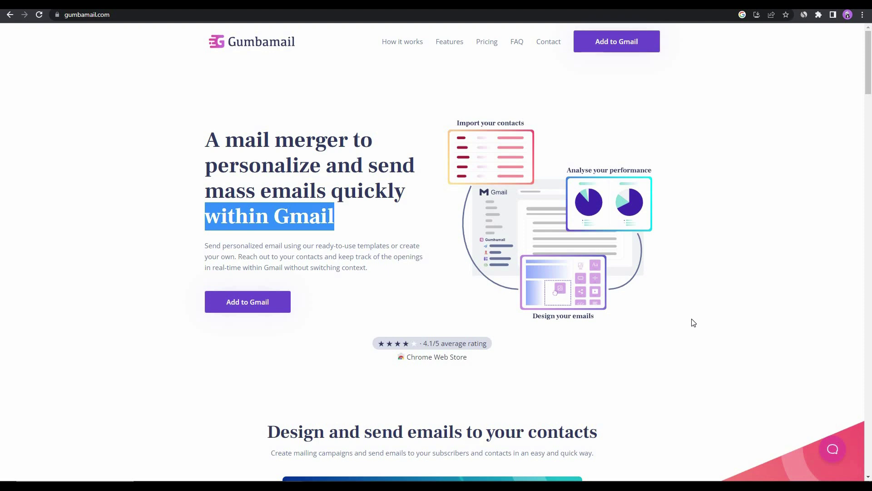
Switch to the tab with the SMTP and POP3/IMAP email flow diagram.
{"action": "key", "text": "ctrl+Tab"}
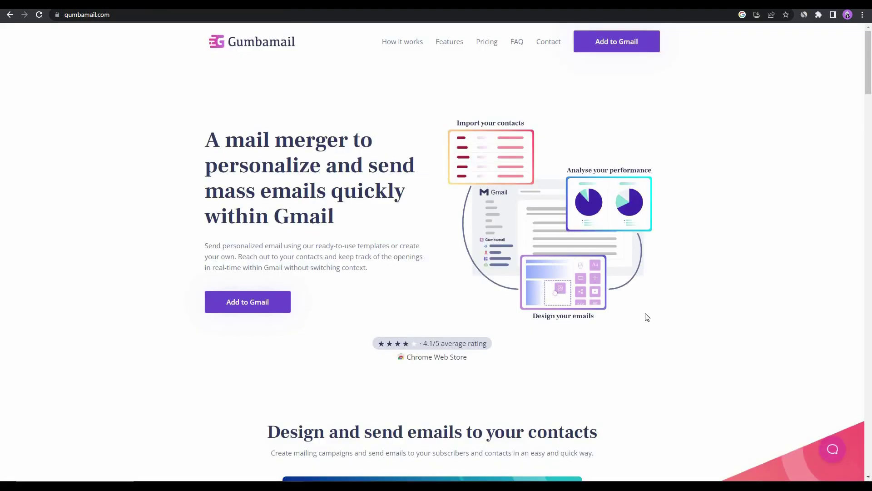
Scroll down the Gumbamail homepage to its four campaign steps.
{"action": "scroll", "coordinate": [645, 315], "scroll_direction": "down", "scroll_amount": 9}
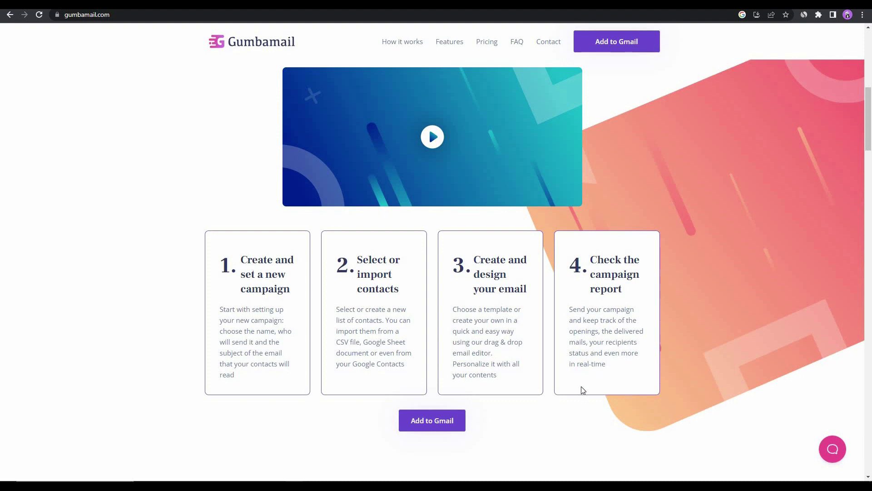
Scroll through the How it works and Features sections of the Gumbamail homepage.
{"action": "scroll", "coordinate": [512, 350], "scroll_direction": "down", "scroll_amount": 6}
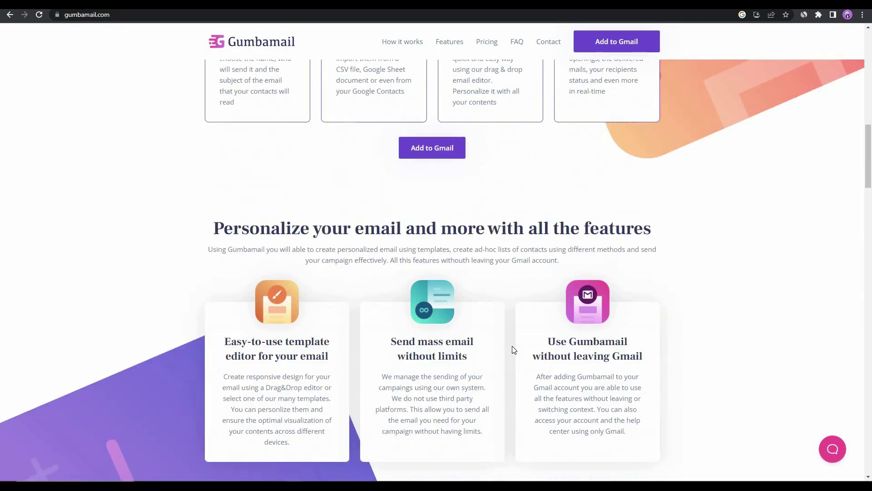
{"action": "scroll", "coordinate": [512, 350], "scroll_direction": "down", "scroll_amount": 5}
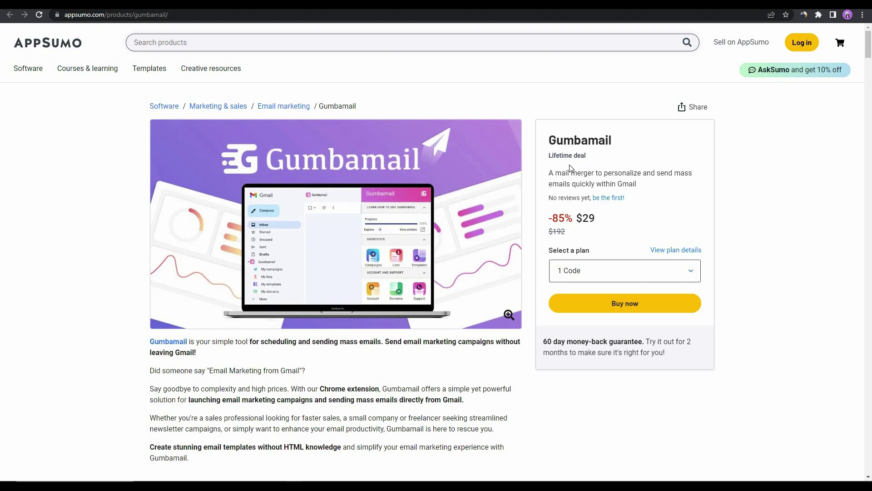
Highlight the $29 lifetime price on AppSumo and scroll through the deal details.
{"action": "double_click", "coordinate": [591, 241]}
{"action": "left_click", "coordinate": [466, 287]}
{"action": "scroll", "coordinate": [233, 345], "scroll_direction": "down", "scroll_amount": 6}
{"action": "scroll", "coordinate": [232, 345], "scroll_direction": "down", "scroll_amount": 2}
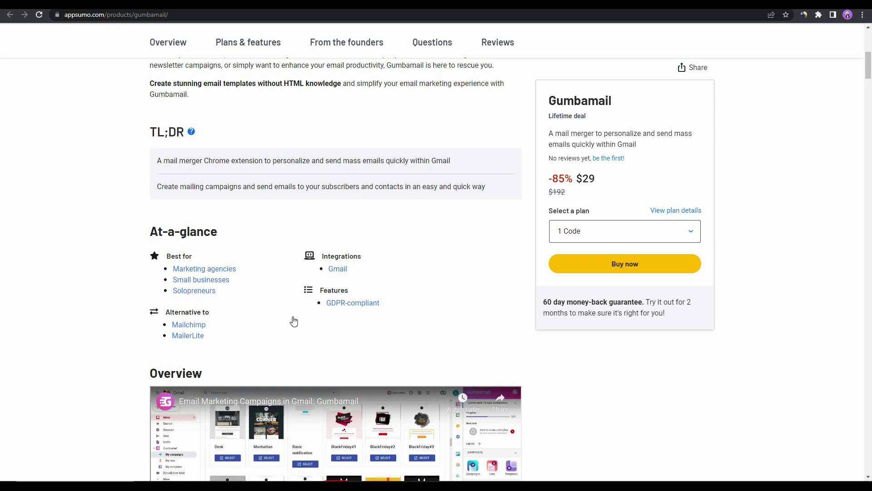
{"action": "scroll", "coordinate": [291, 323], "scroll_direction": "down", "scroll_amount": 9}
{"action": "scroll", "coordinate": [282, 340], "scroll_direction": "down", "scroll_amount": 20}
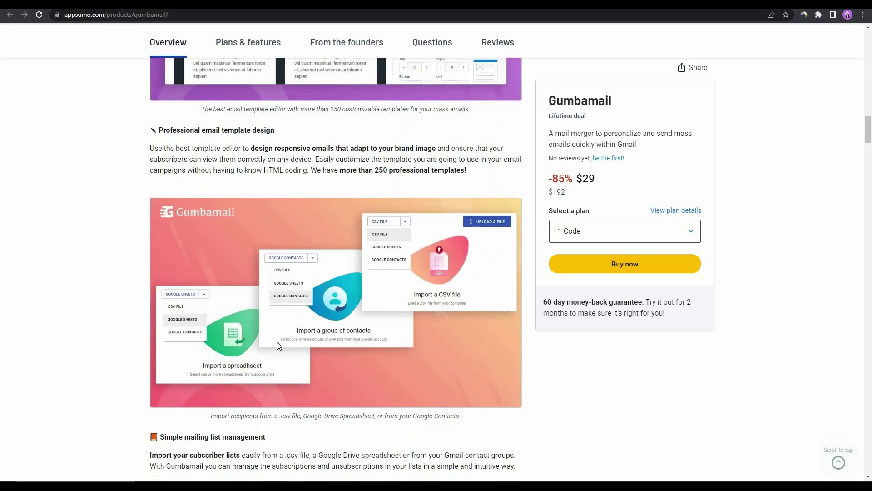
{"action": "scroll", "coordinate": [278, 346], "scroll_direction": "down", "scroll_amount": 11}
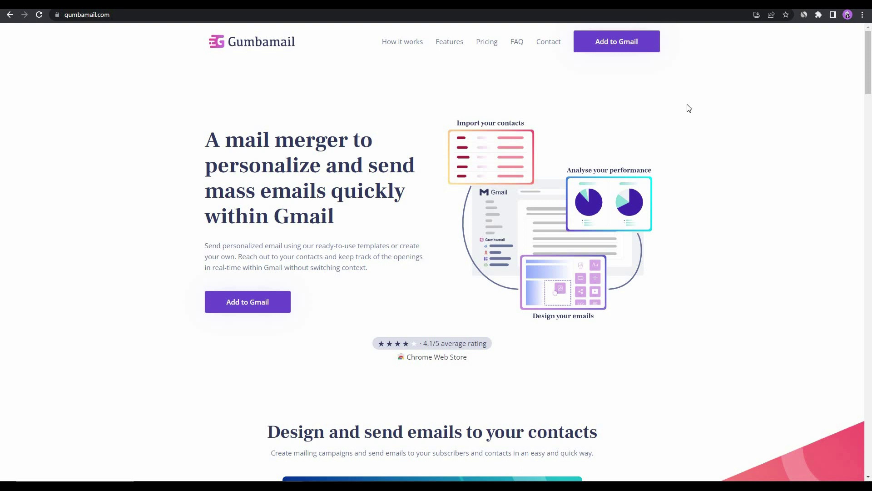
Add the Gumbamail extension to Chrome from its Chrome Web Store listing.
{"action": "left_click", "coordinate": [655, 48]}
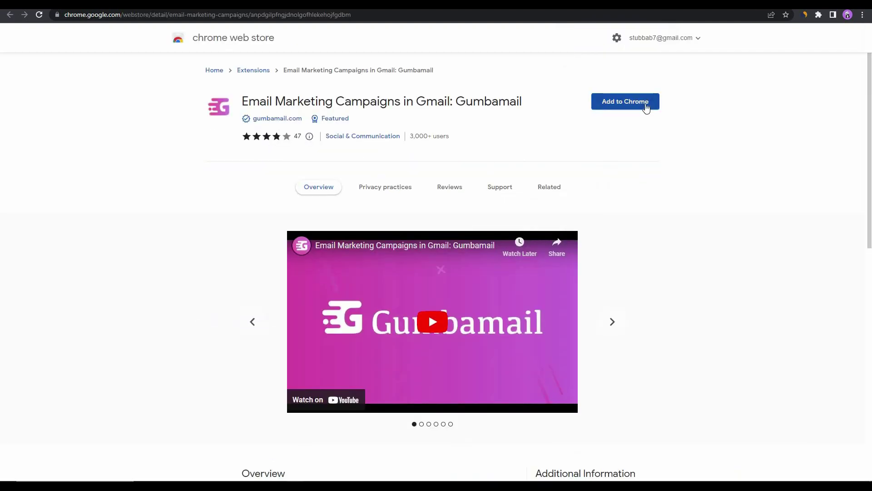
{"action": "left_click", "coordinate": [625, 101]}
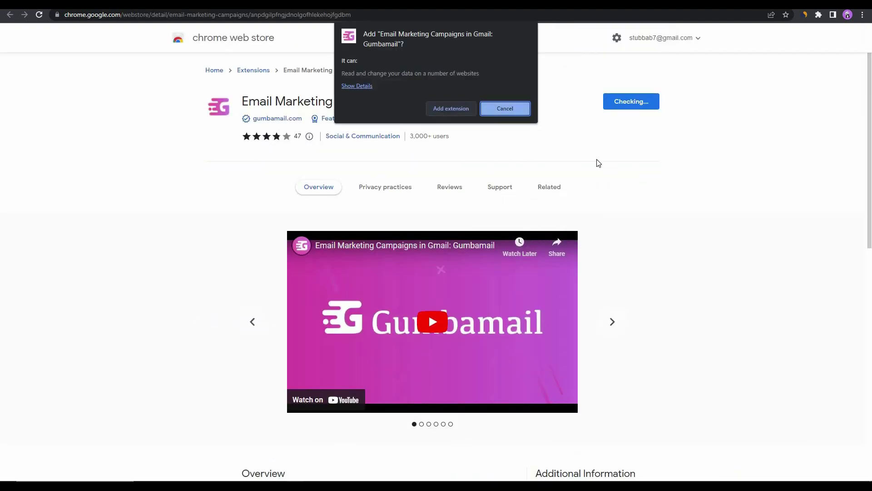
{"action": "left_click", "coordinate": [451, 108]}
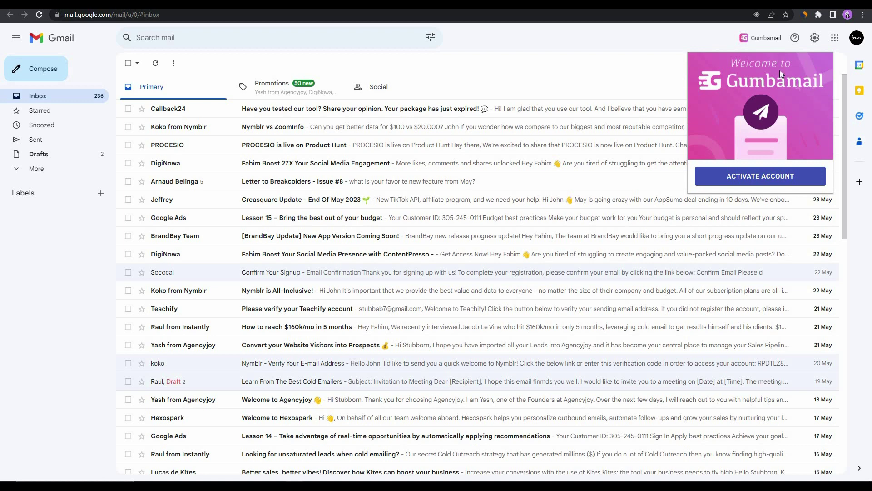
Activate Gumbamail by signing in with a Google account, then open Campaigns.
{"action": "left_click", "coordinate": [760, 178]}
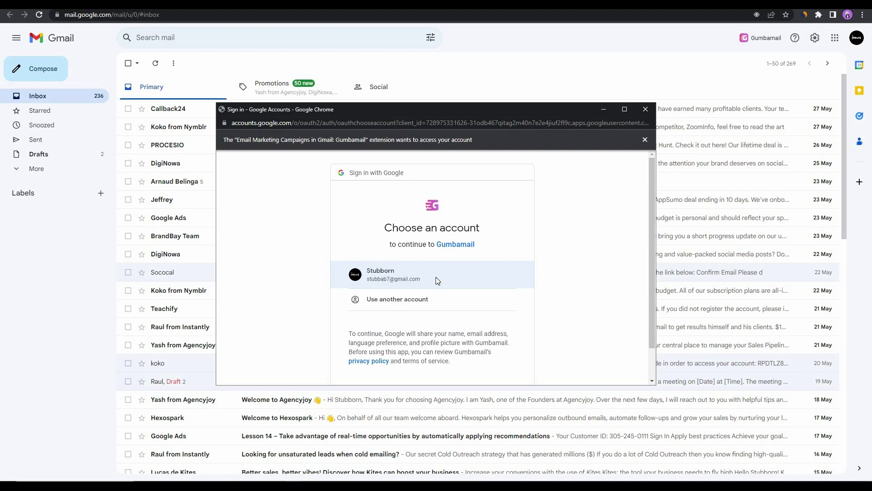
{"action": "left_click", "coordinate": [436, 277]}
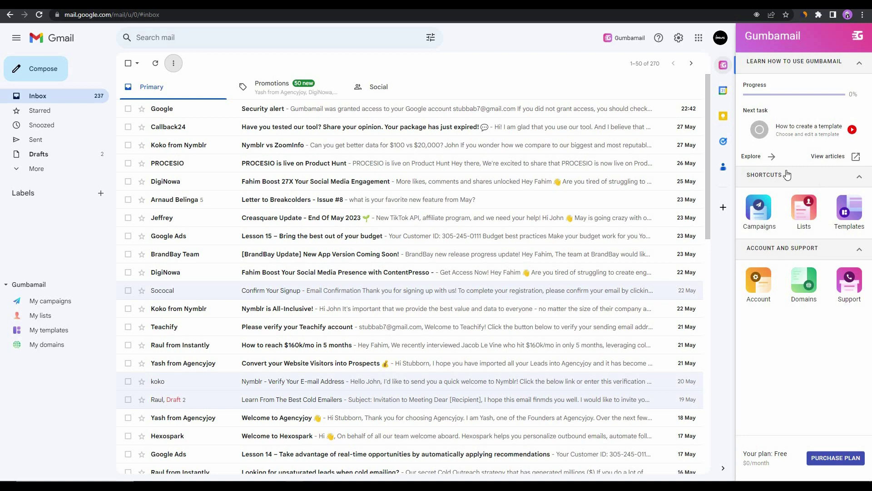
{"action": "left_click", "coordinate": [771, 239]}
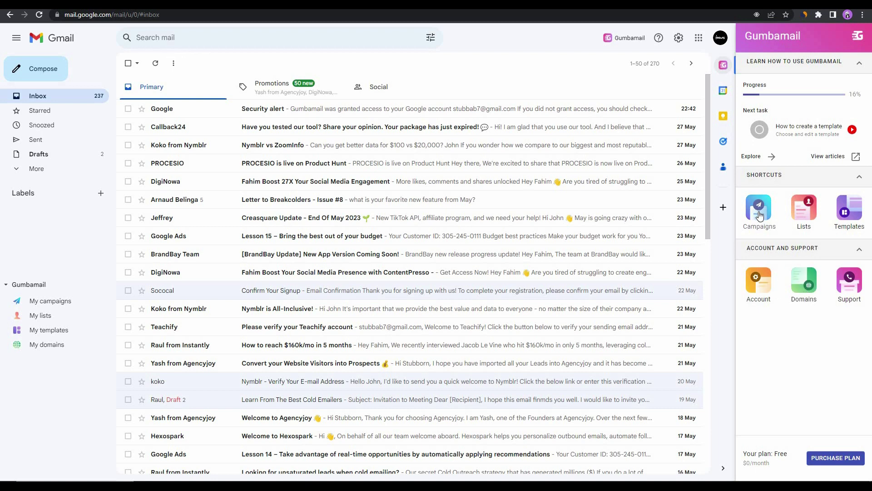
Set up campaign camp1 with a new sender name and the subject 'Meeting'.
{"action": "left_click", "coordinate": [760, 216]}
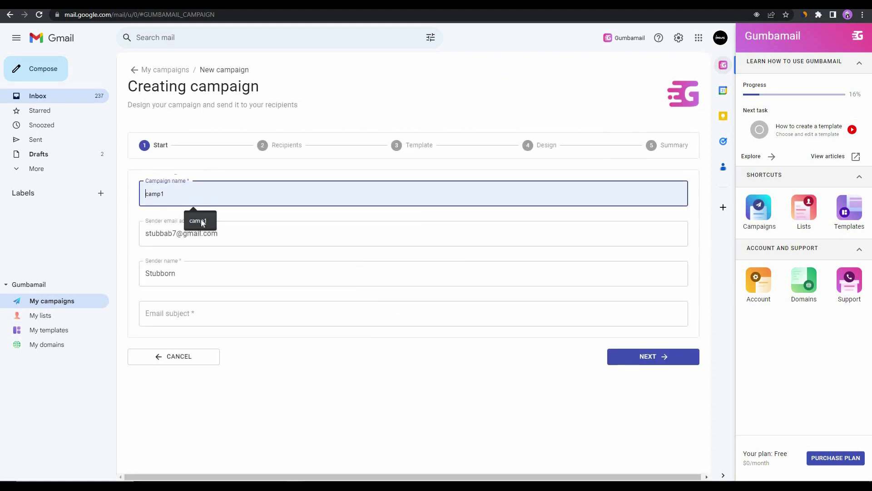
{"action": "left_click", "coordinate": [243, 234]}
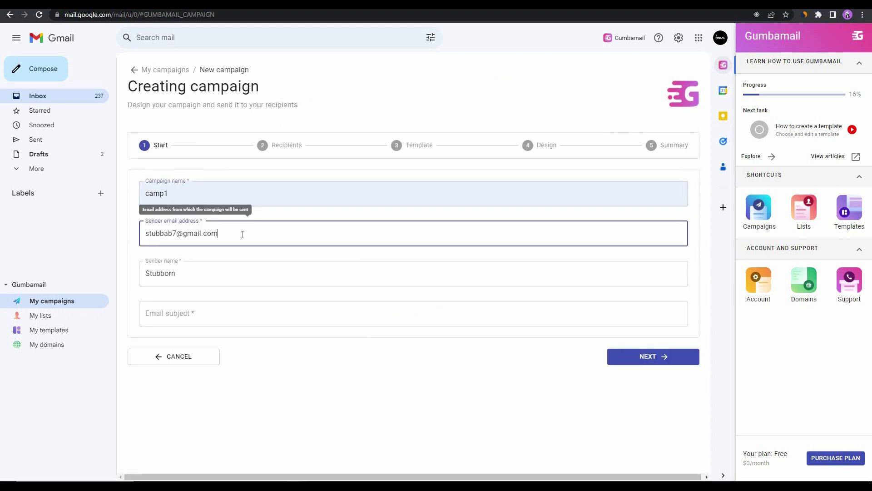
{"action": "left_click", "coordinate": [192, 273]}
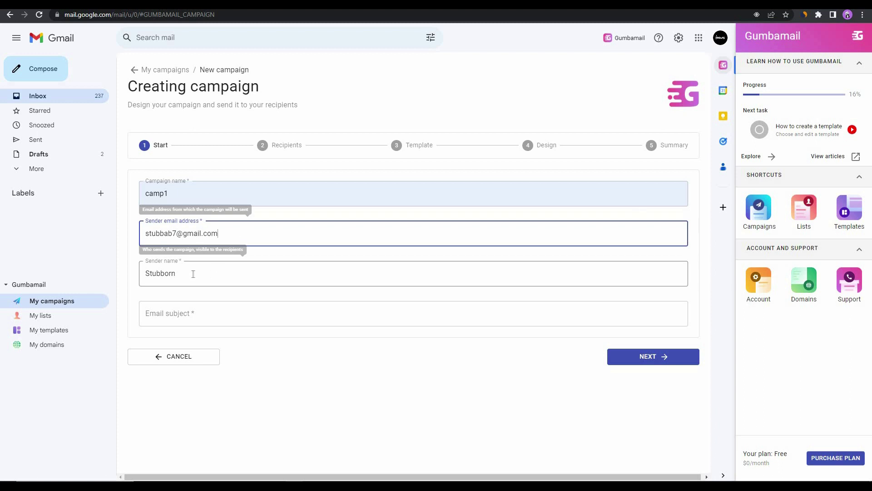
{"action": "key", "text": "ctrl+a"}
{"action": "type", "text": "F"}
{"action": "key", "text": "BackSpace"}
{"action": "type", "text": "John Robert"}
{"action": "left_click", "coordinate": [195, 310]}
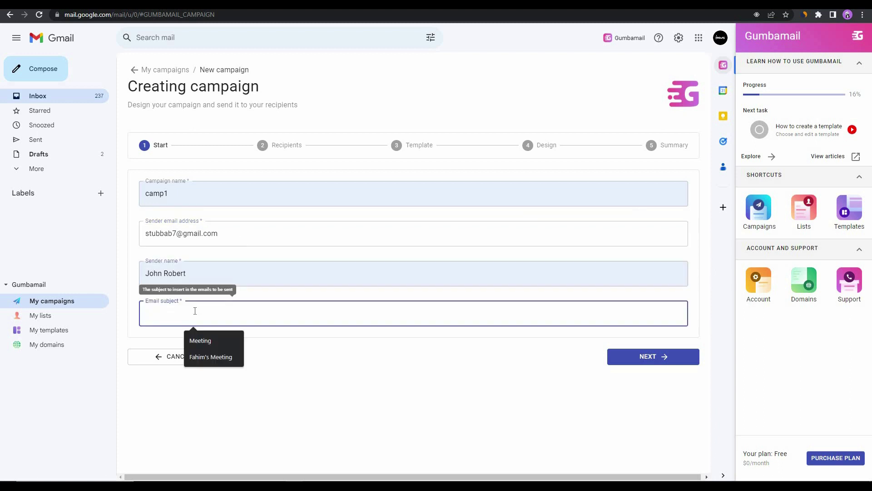
{"action": "left_click", "coordinate": [215, 342]}
{"action": "left_click", "coordinate": [671, 362]}
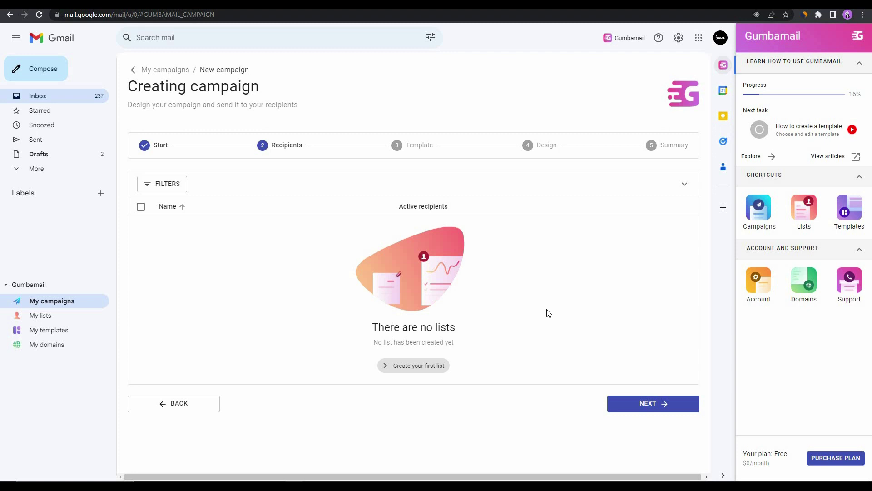
Create a new recipient list named List1.
{"action": "left_click", "coordinate": [438, 369]}
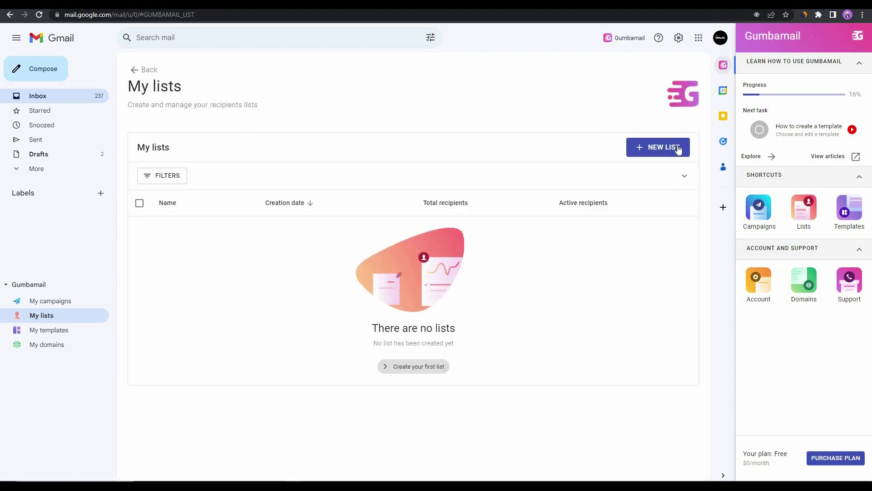
{"action": "left_click", "coordinate": [679, 150]}
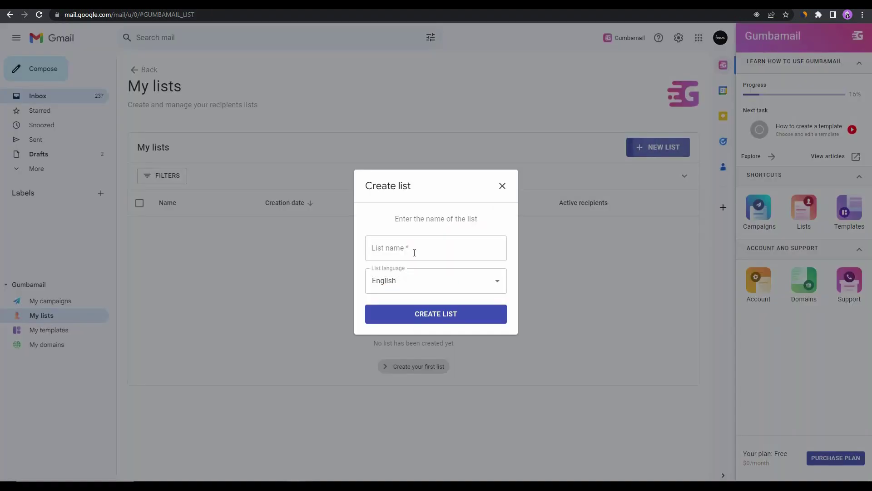
{"action": "left_click", "coordinate": [415, 253]}
{"action": "type", "text": "List1"}
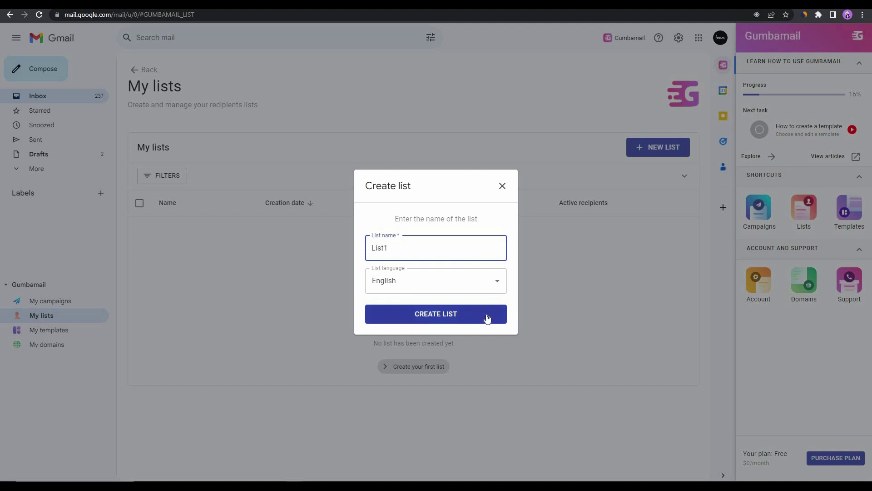
{"action": "left_click", "coordinate": [487, 317]}
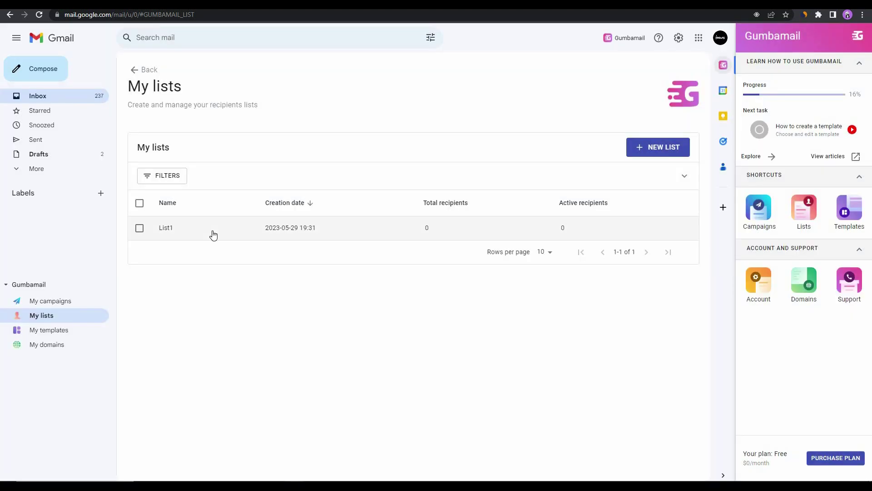
Import the leads CSV into List1 with First Line typed as text, adding 14 recipients.
{"action": "left_click", "coordinate": [169, 229]}
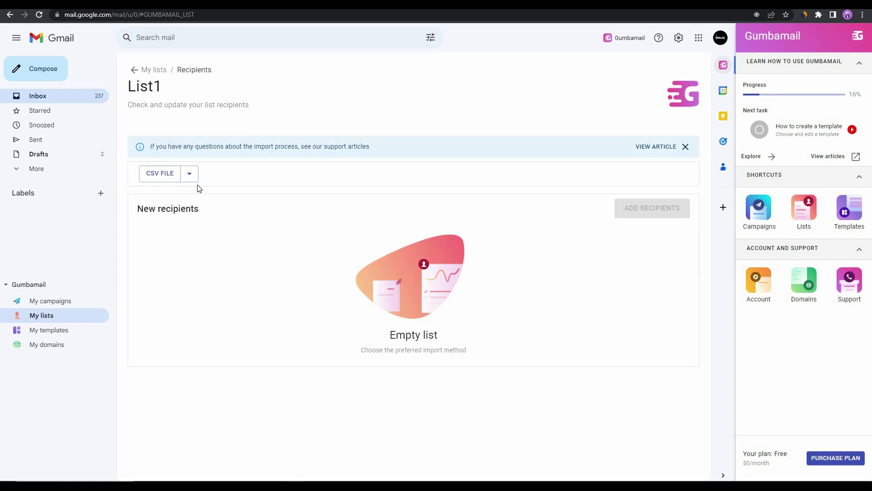
{"action": "left_click", "coordinate": [189, 177]}
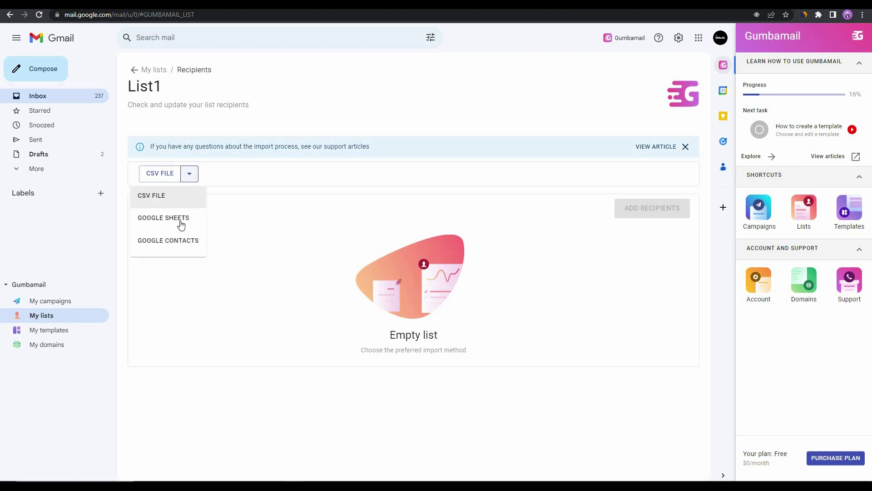
{"action": "left_click", "coordinate": [166, 196]}
{"action": "left_click", "coordinate": [191, 202]}
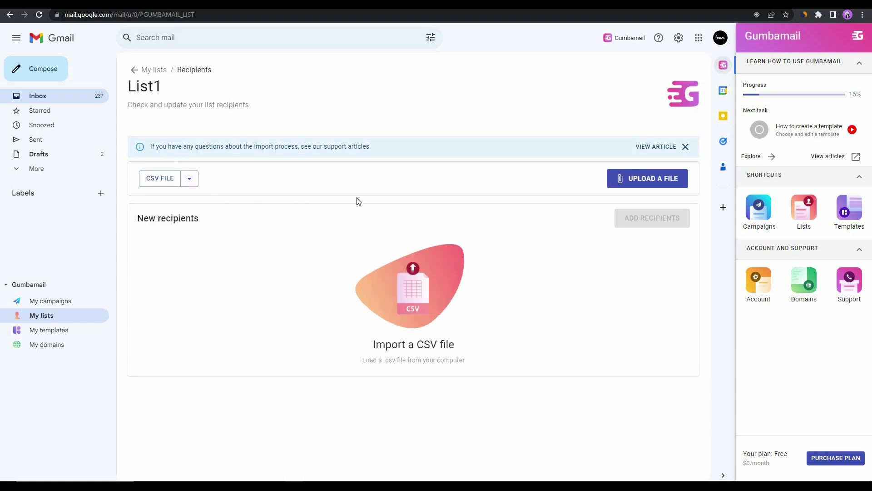
{"action": "left_click", "coordinate": [655, 183]}
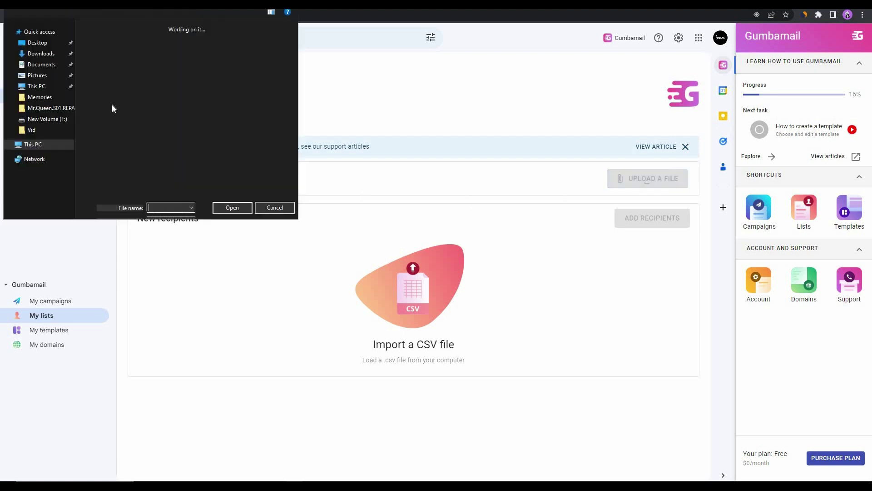
{"action": "left_click", "coordinate": [109, 91]}
{"action": "left_click", "coordinate": [362, 224]}
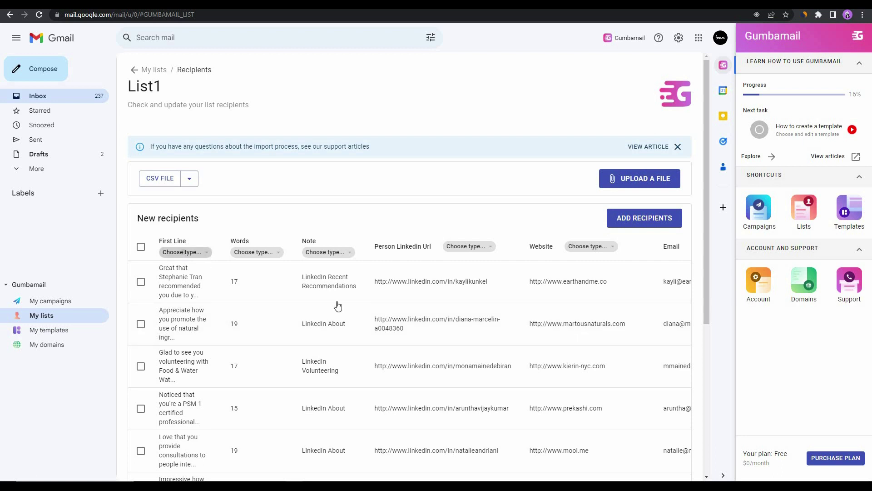
{"action": "left_click", "coordinate": [183, 253]}
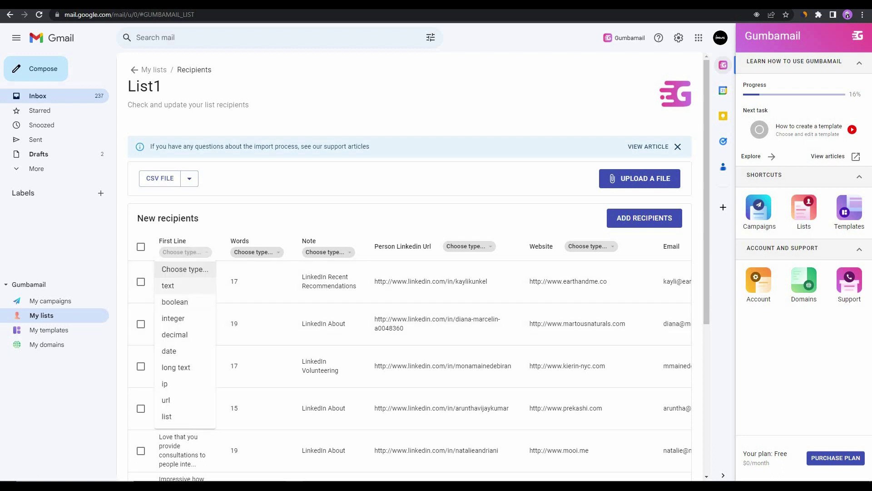
{"action": "left_click", "coordinate": [190, 289]}
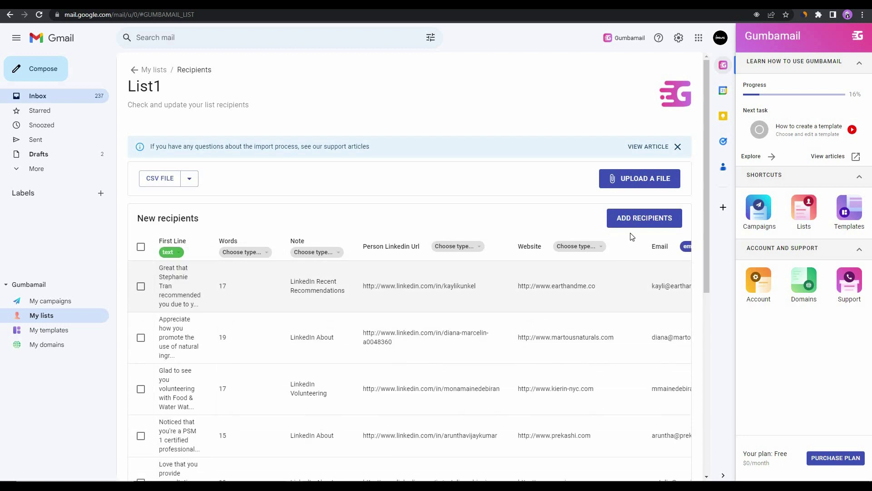
{"action": "left_click", "coordinate": [661, 219]}
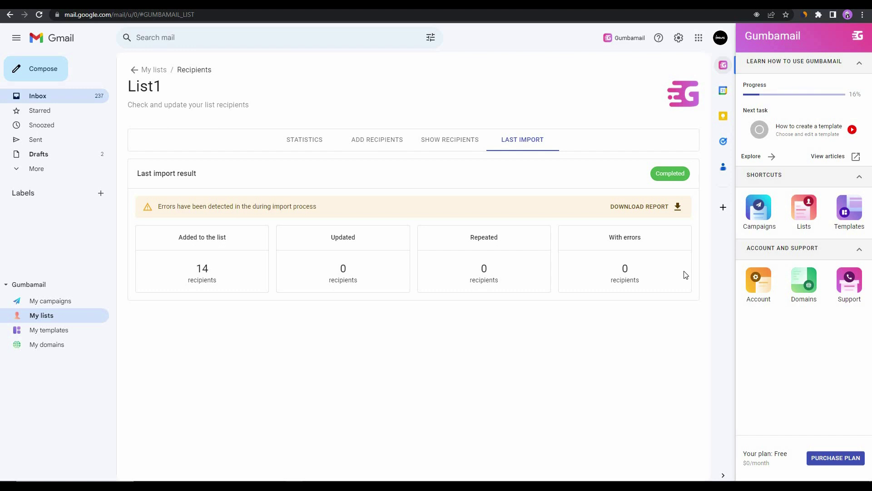
{"action": "key", "text": "alt+Left"}
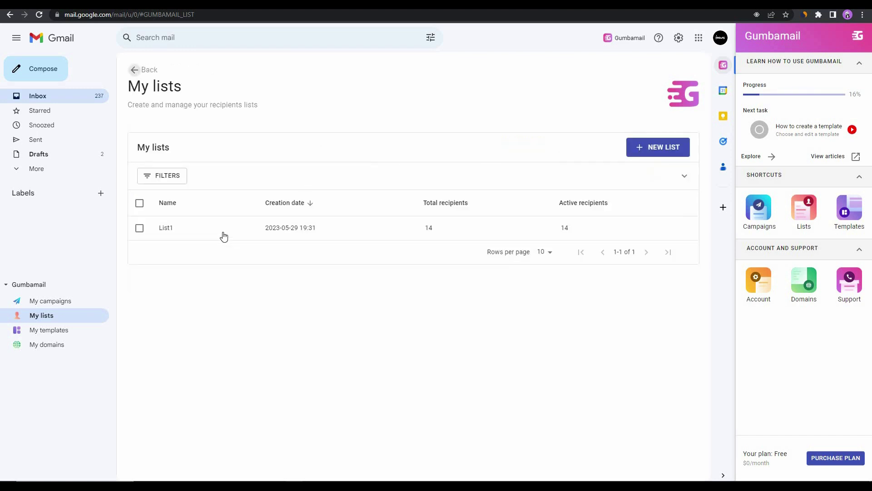
{"action": "key", "text": "alt+Left"}
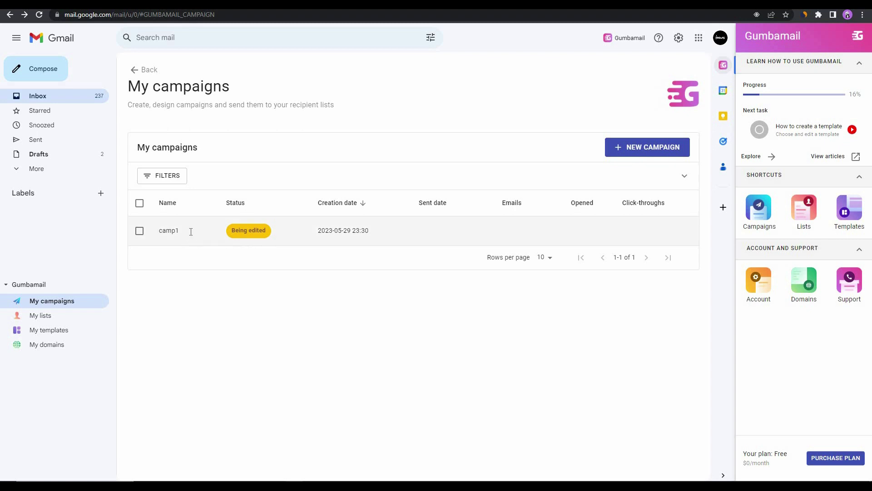
Reopen camp1, keep its start details, and select List1 (14 recipients) as recipients.
{"action": "key", "text": "alt+Left"}
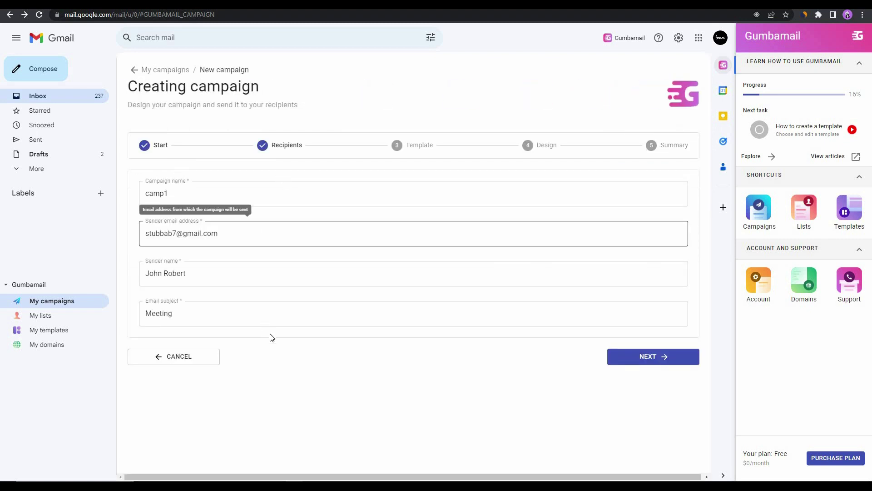
{"action": "left_click", "coordinate": [634, 357]}
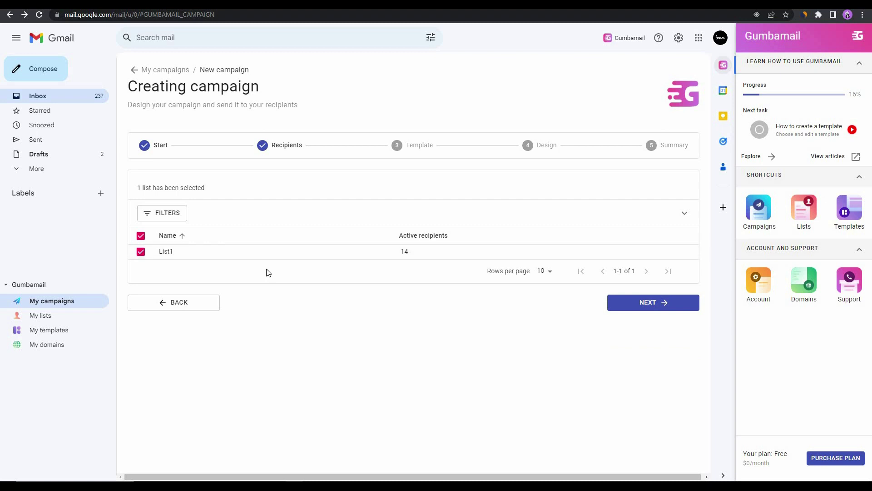
{"action": "left_click", "coordinate": [647, 306]}
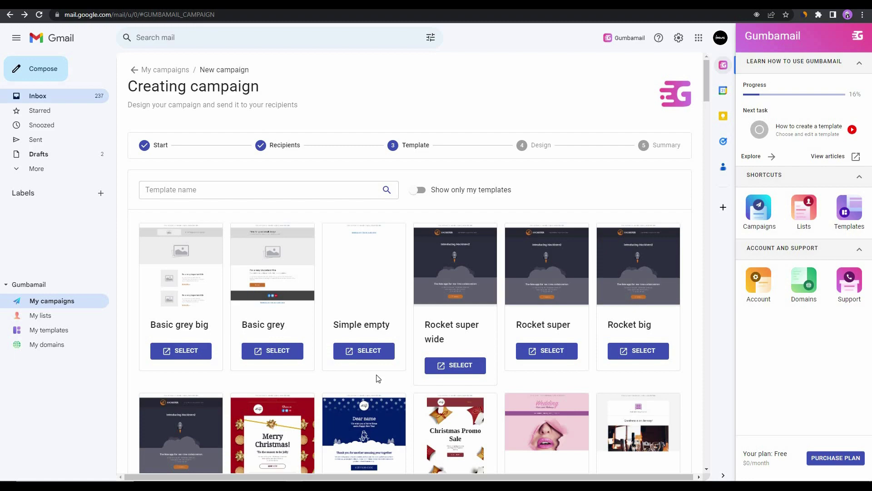
Browse the template gallery and select the Basic grey big template.
{"action": "scroll", "coordinate": [386, 368], "scroll_direction": "down", "scroll_amount": 3}
{"action": "scroll", "coordinate": [403, 357], "scroll_direction": "down", "scroll_amount": 7}
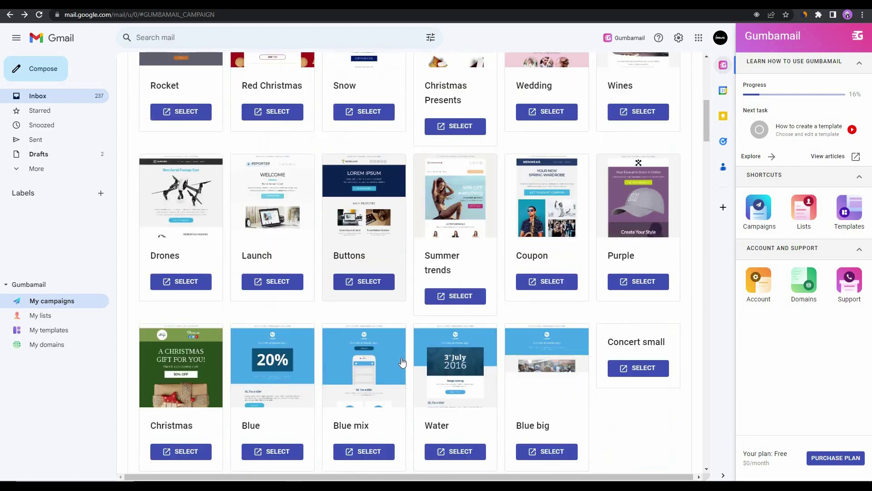
{"action": "scroll", "coordinate": [402, 363], "scroll_direction": "down", "scroll_amount": 8}
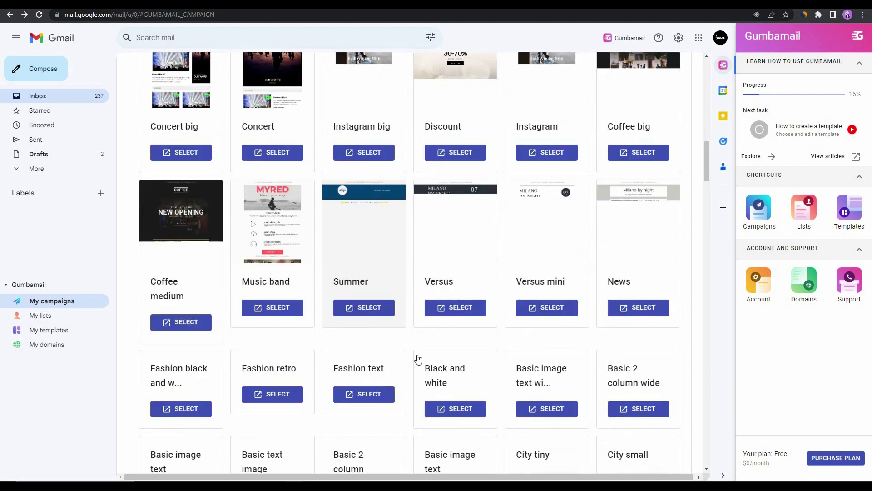
{"action": "scroll", "coordinate": [411, 362], "scroll_direction": "down", "scroll_amount": 5}
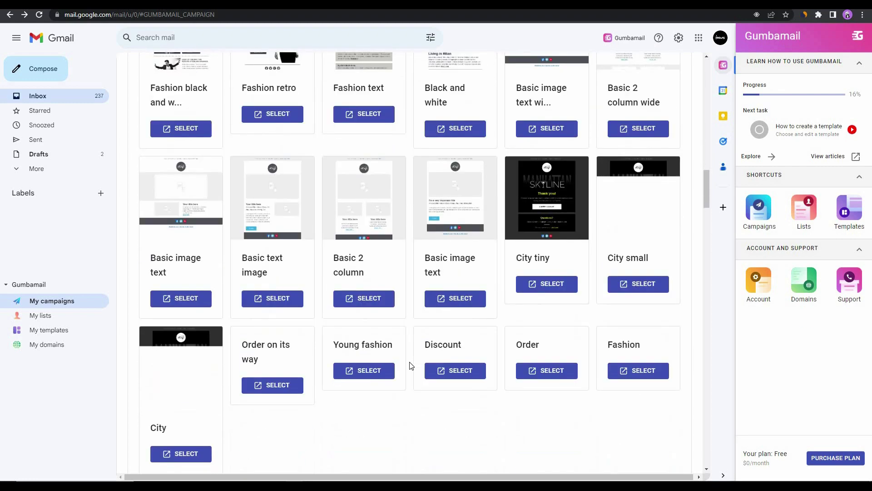
{"action": "scroll", "coordinate": [411, 367], "scroll_direction": "down", "scroll_amount": 2}
{"action": "scroll", "coordinate": [412, 367], "scroll_direction": "up", "scroll_amount": 9}
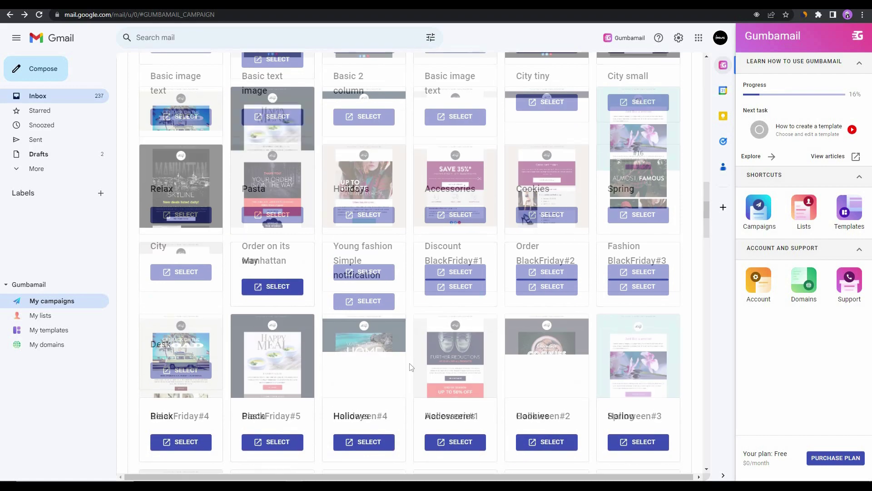
{"action": "scroll", "coordinate": [411, 366], "scroll_direction": "up", "scroll_amount": 20}
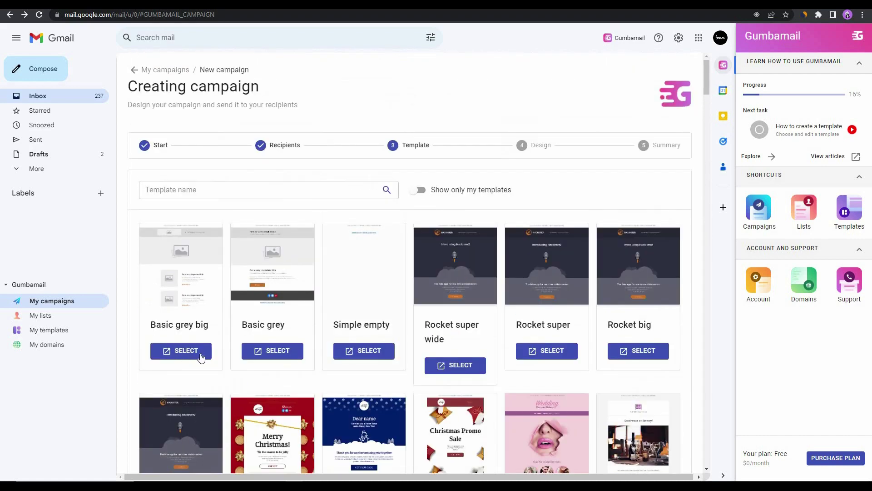
{"action": "left_click", "coordinate": [202, 358]}
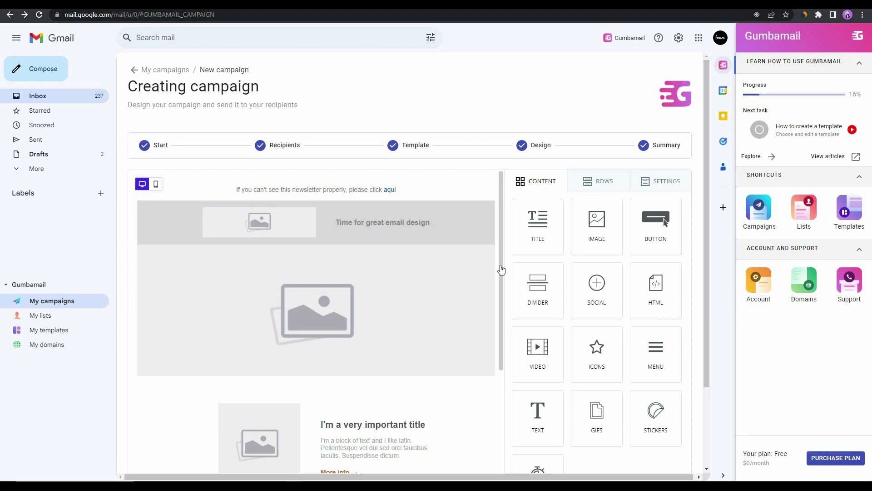
Scroll through the email design and preview it in mobile, then desktop layout.
{"action": "scroll", "coordinate": [356, 369], "scroll_direction": "down", "scroll_amount": 8}
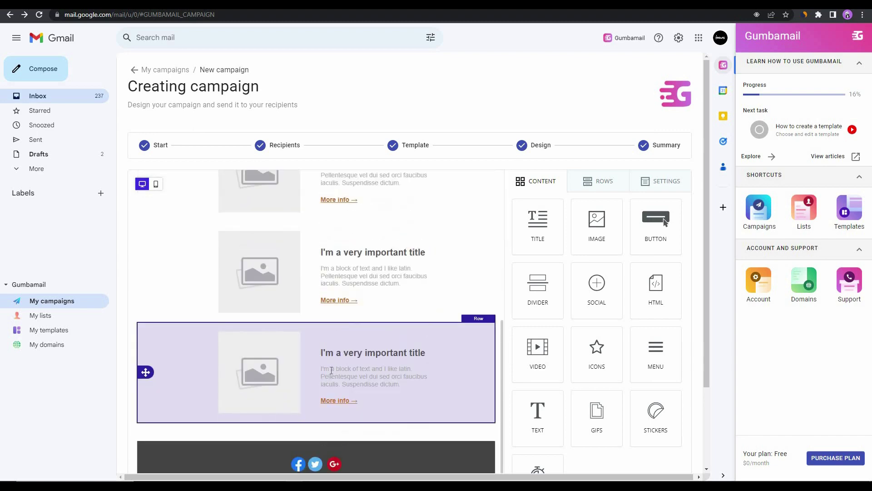
{"action": "scroll", "coordinate": [318, 391], "scroll_direction": "down", "scroll_amount": 5}
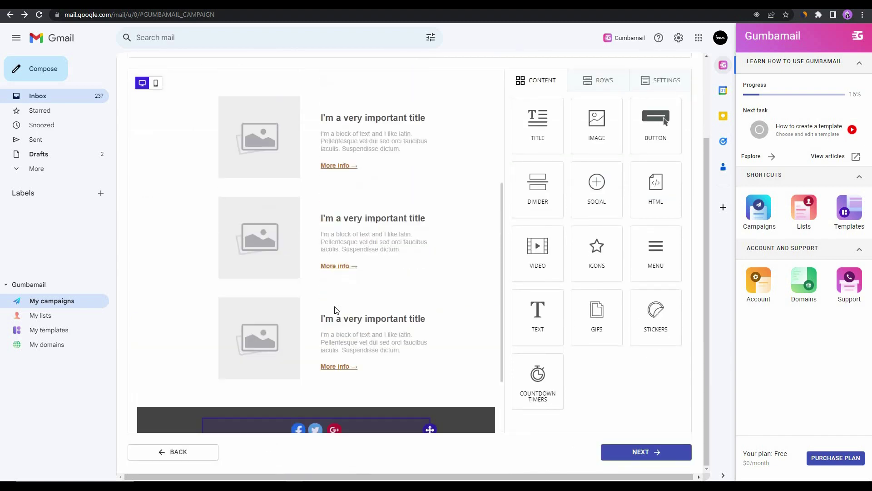
{"action": "scroll", "coordinate": [334, 310], "scroll_direction": "up", "scroll_amount": 10}
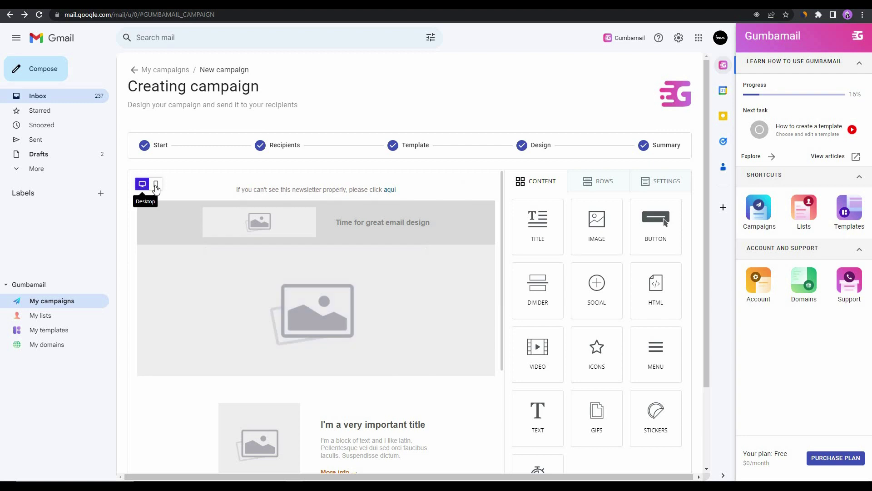
{"action": "left_click", "coordinate": [156, 185]}
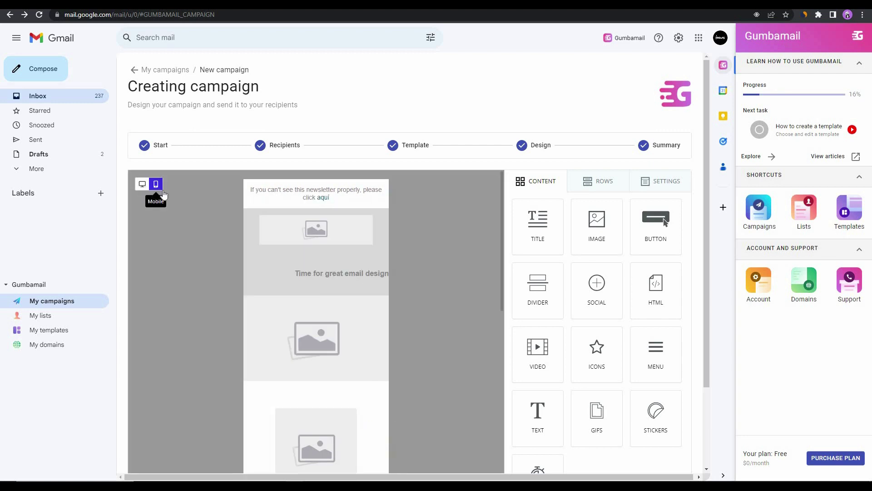
{"action": "left_click", "coordinate": [143, 184]}
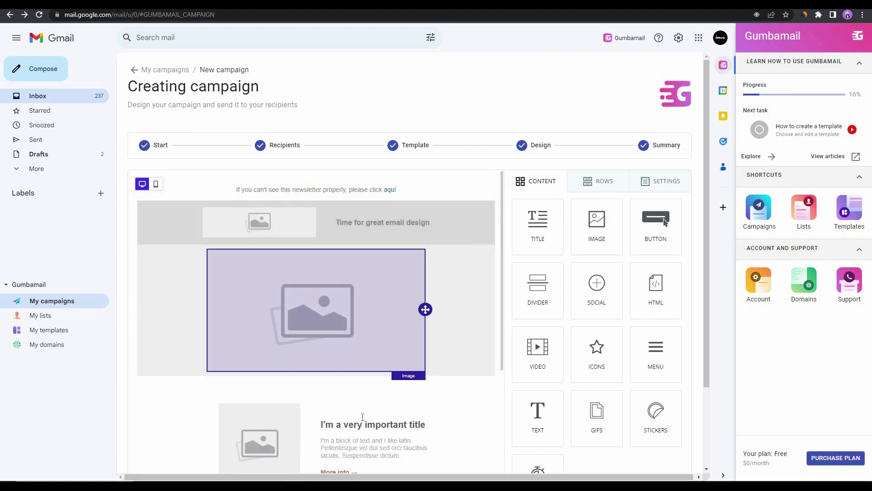
Open the title text's editing options and browse the available Content blocks.
{"action": "scroll", "coordinate": [354, 287], "scroll_direction": "down", "scroll_amount": 3}
{"action": "left_click", "coordinate": [387, 288]}
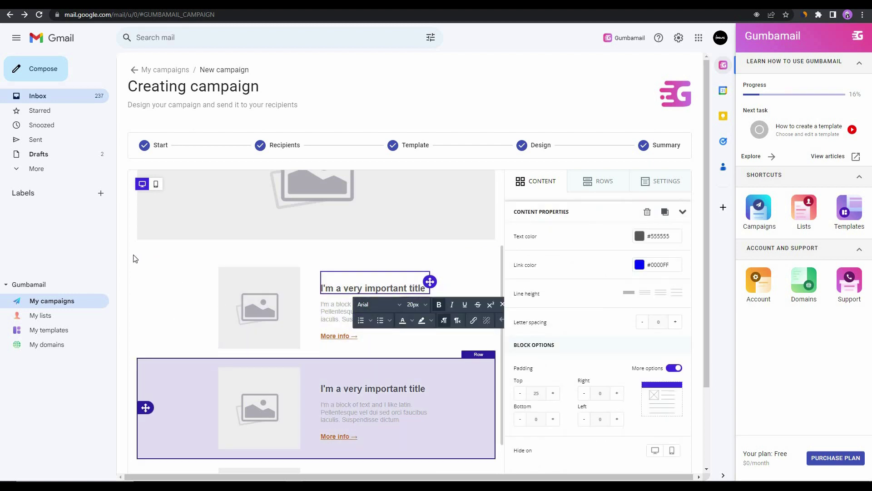
{"action": "scroll", "coordinate": [318, 273], "scroll_direction": "up", "scroll_amount": 3}
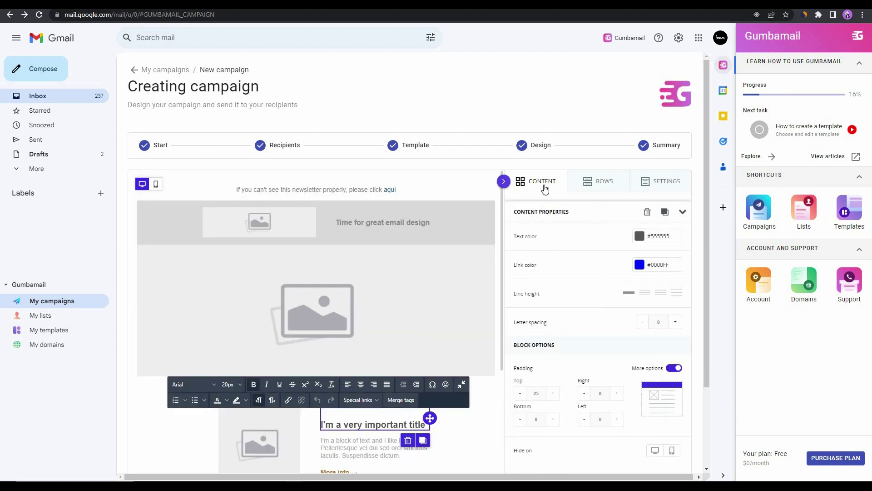
{"action": "left_click", "coordinate": [554, 189]}
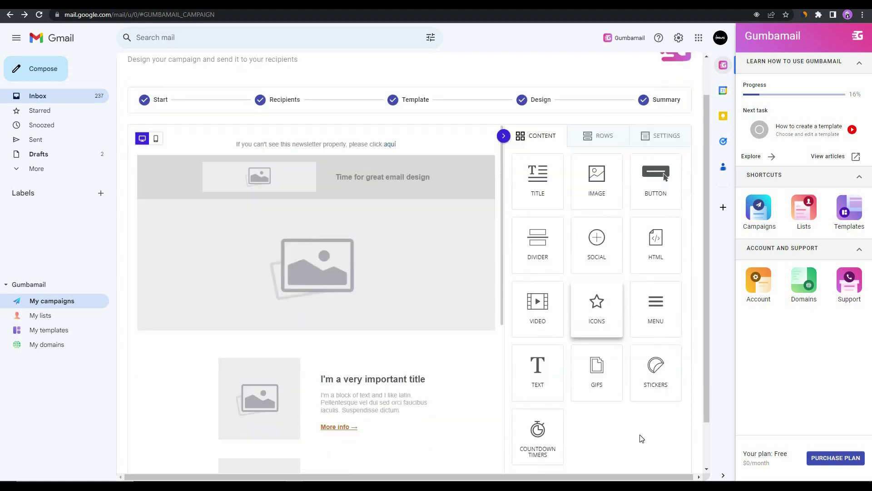
{"action": "scroll", "coordinate": [636, 378], "scroll_direction": "down", "scroll_amount": 1}
{"action": "scroll", "coordinate": [598, 187], "scroll_direction": "up", "scroll_amount": 1}
Review the Rows layouts and general design Settings, then advance to the campaign Summary.
{"action": "left_click", "coordinate": [598, 182]}
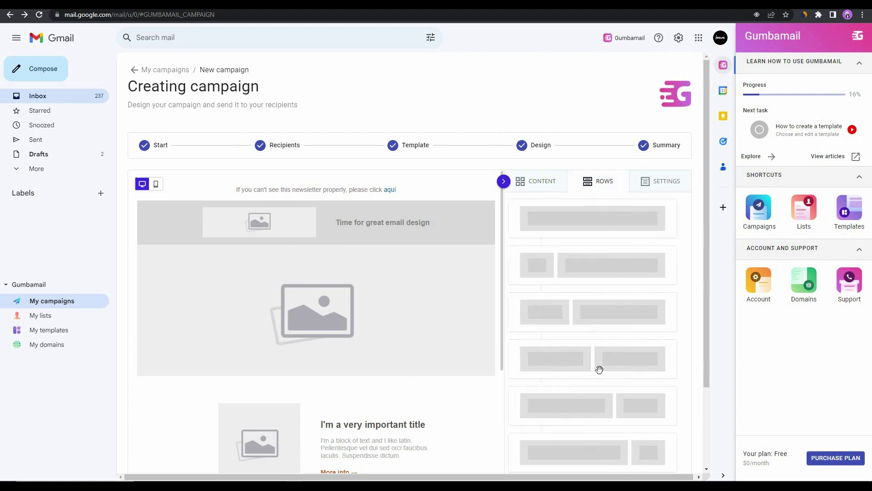
{"action": "scroll", "coordinate": [655, 268], "scroll_direction": "down", "scroll_amount": 2}
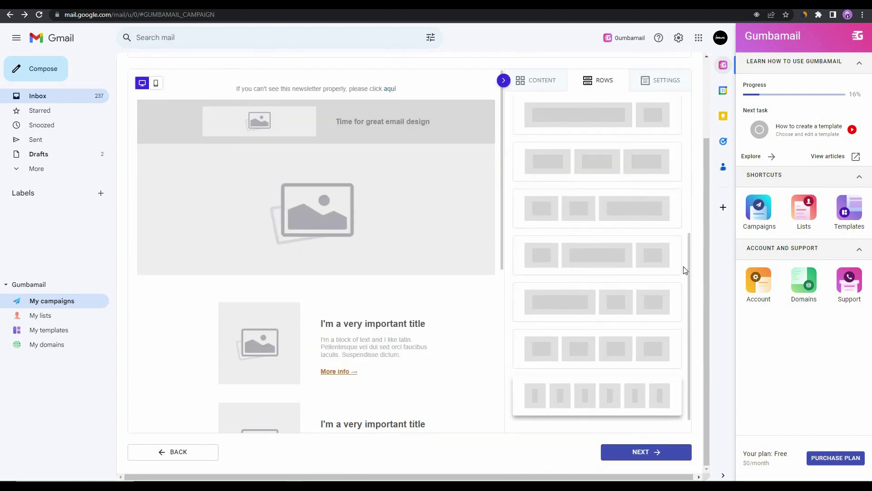
{"action": "scroll", "coordinate": [612, 284], "scroll_direction": "up", "scroll_amount": 2}
{"action": "left_click", "coordinate": [661, 181]}
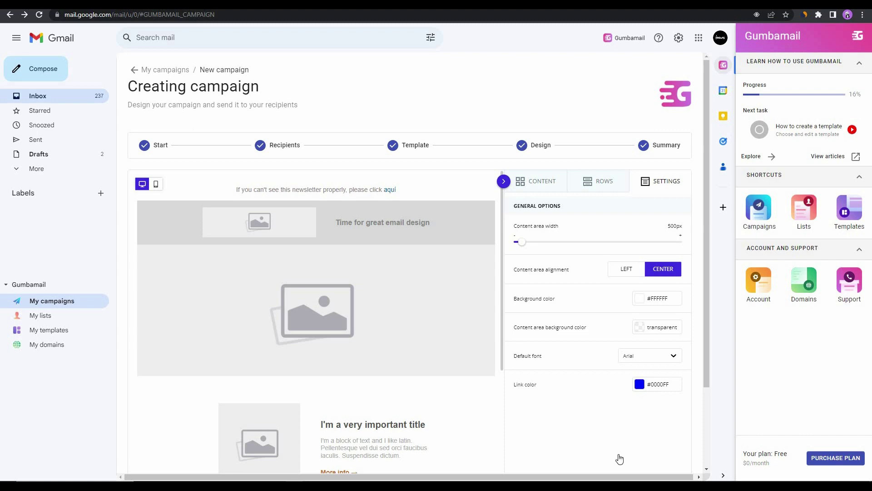
{"action": "scroll", "coordinate": [621, 457], "scroll_direction": "down", "scroll_amount": 2}
{"action": "left_click", "coordinate": [656, 449]}
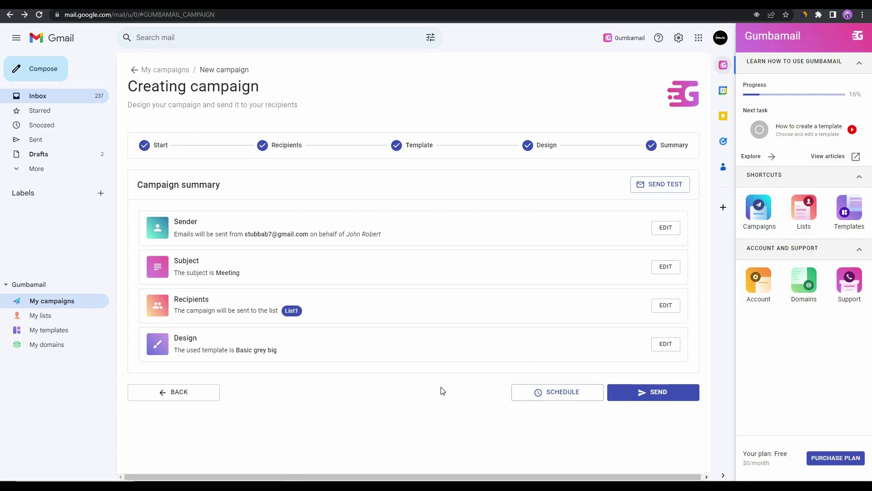
Skip the scheduling options and send camp1 immediately, confirming with SEND CAMPAIGN.
{"action": "left_click", "coordinate": [549, 398]}
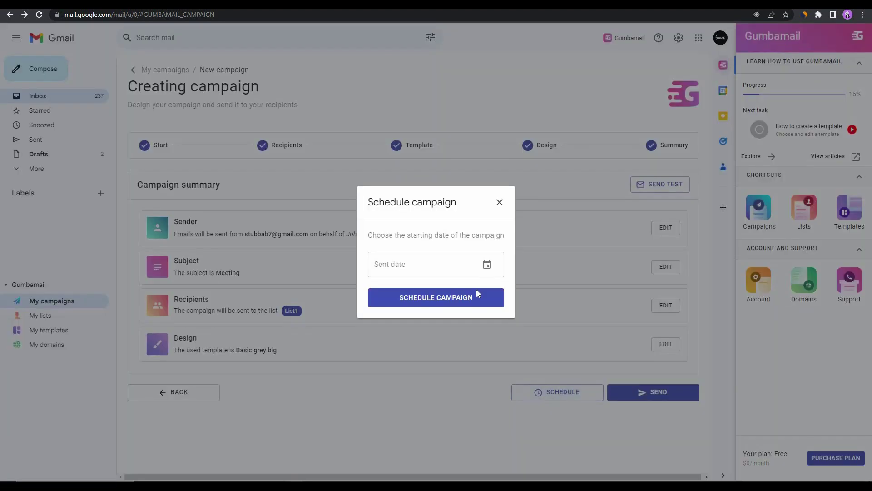
{"action": "left_click", "coordinate": [499, 202]}
{"action": "left_click", "coordinate": [662, 401]}
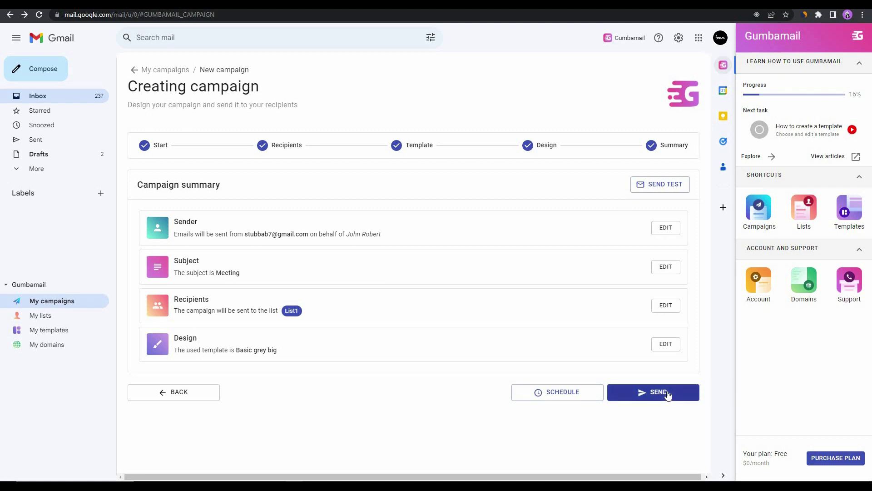
{"action": "left_click", "coordinate": [668, 393]}
{"action": "left_click", "coordinate": [435, 343]}
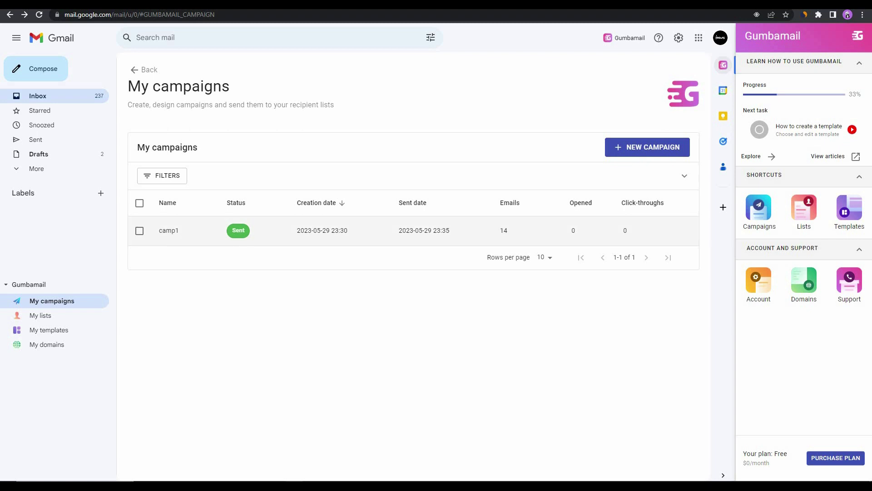
Open camp1 from My campaigns to view its sent and delivered email report.
{"action": "left_click", "coordinate": [167, 231]}
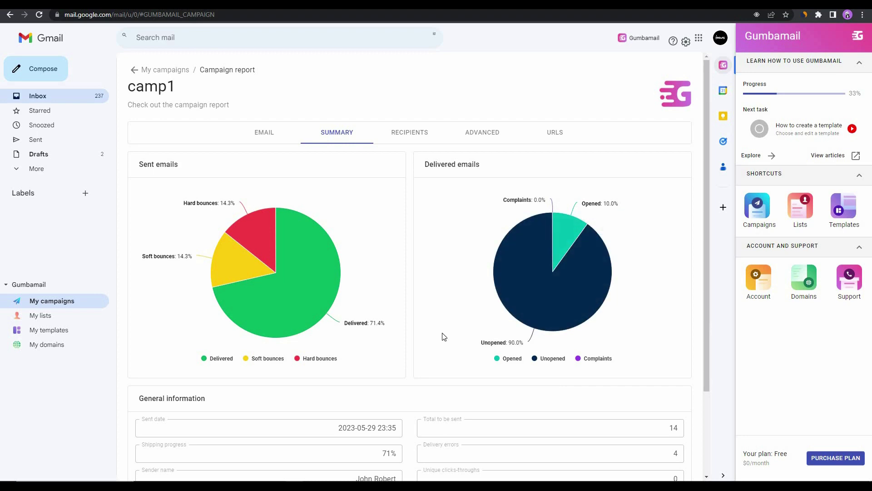
Scroll down through the camp1 campaign report charts.
{"action": "scroll", "coordinate": [171, 312], "scroll_direction": "down", "scroll_amount": 3}
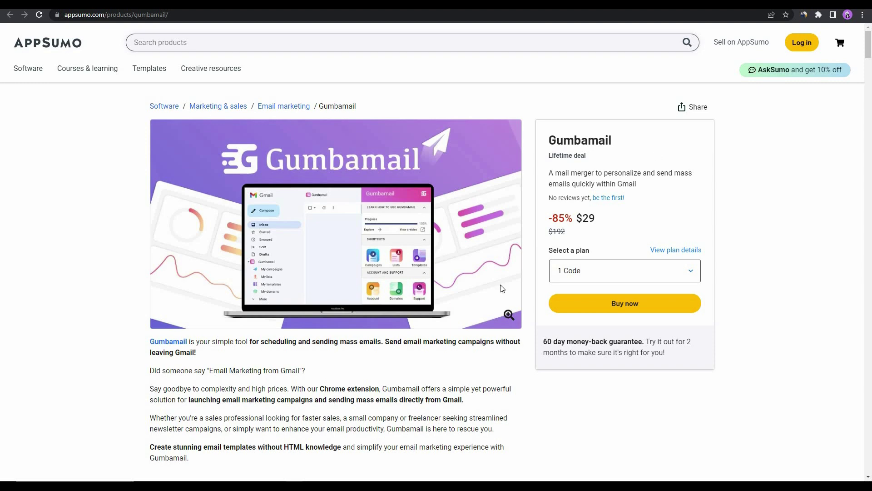
{"action": "scroll", "coordinate": [381, 287], "scroll_direction": "down", "scroll_amount": 8}
{"action": "scroll", "coordinate": [380, 285], "scroll_direction": "down", "scroll_amount": 20}
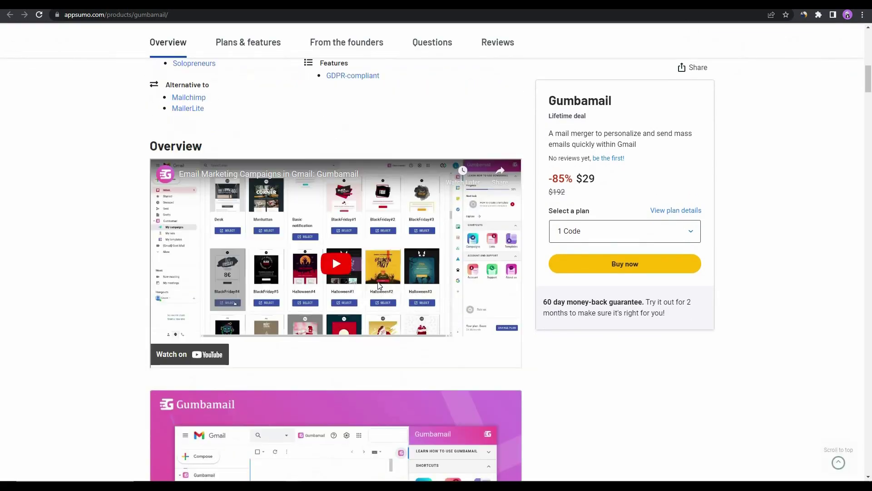
{"action": "scroll", "coordinate": [378, 286], "scroll_direction": "down", "scroll_amount": 20}
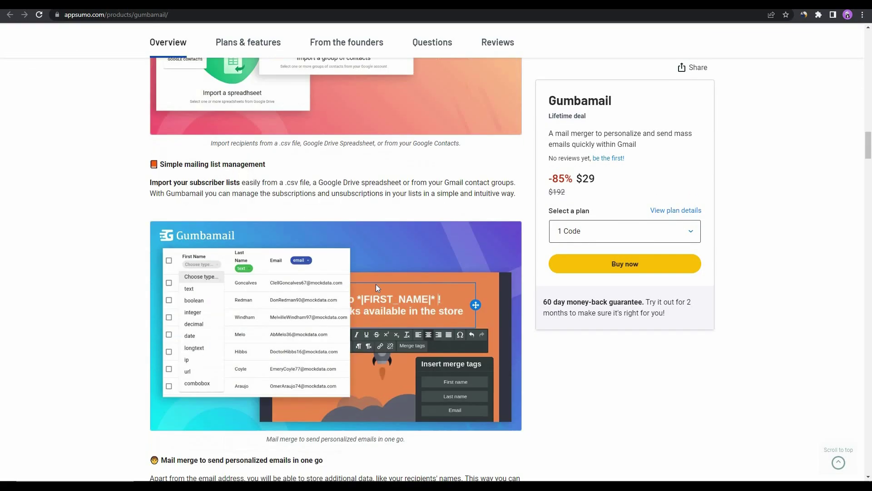
{"action": "scroll", "coordinate": [241, 277], "scroll_direction": "down", "scroll_amount": 4}
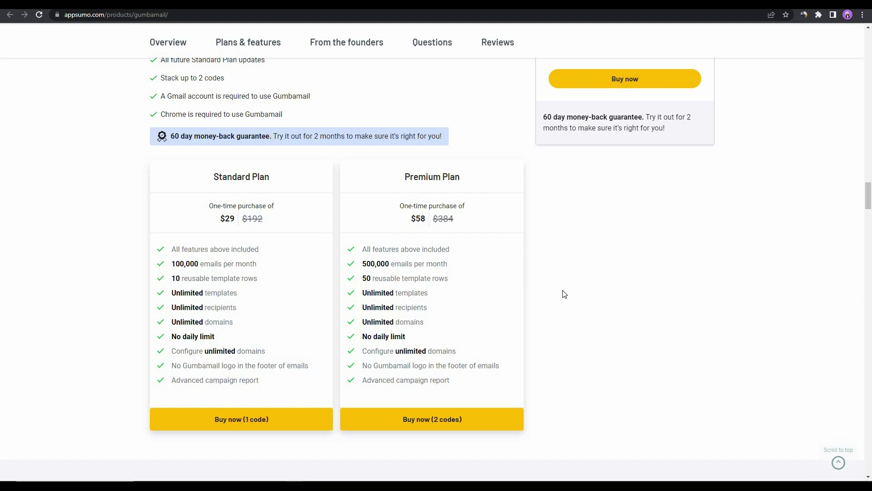
{"action": "scroll", "coordinate": [527, 307], "scroll_direction": "up", "scroll_amount": 10}
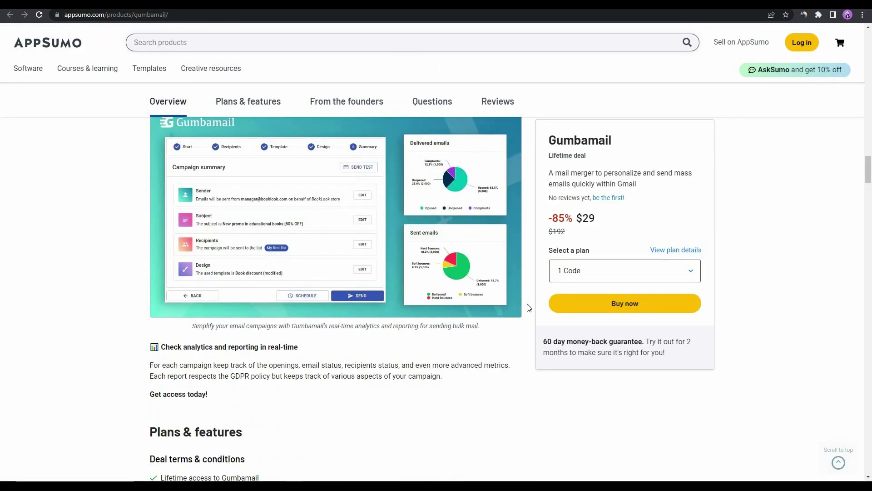
{"action": "scroll", "coordinate": [529, 308], "scroll_direction": "up", "scroll_amount": 15}
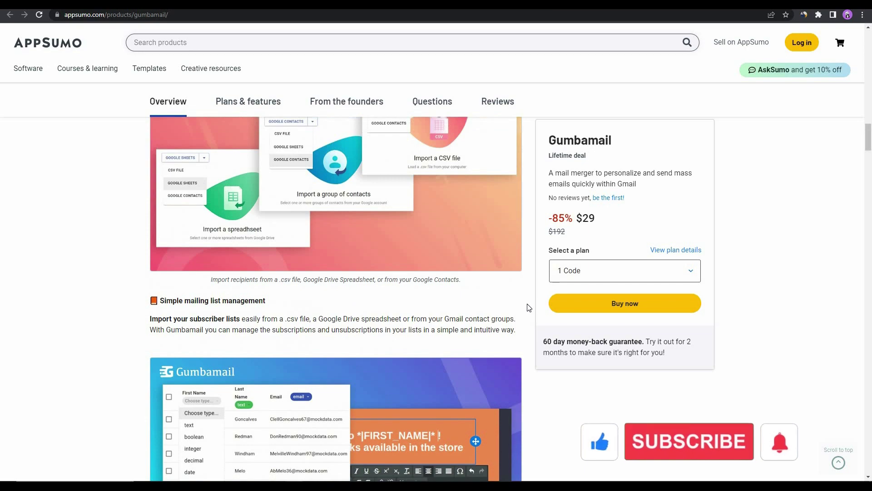
{"action": "scroll", "coordinate": [528, 308], "scroll_direction": "up", "scroll_amount": 10}
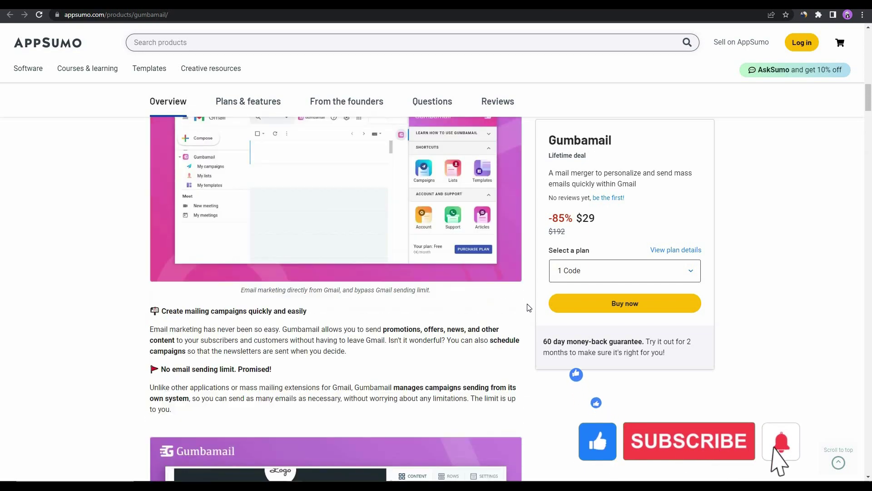
{"action": "scroll", "coordinate": [528, 307], "scroll_direction": "up", "scroll_amount": 10}
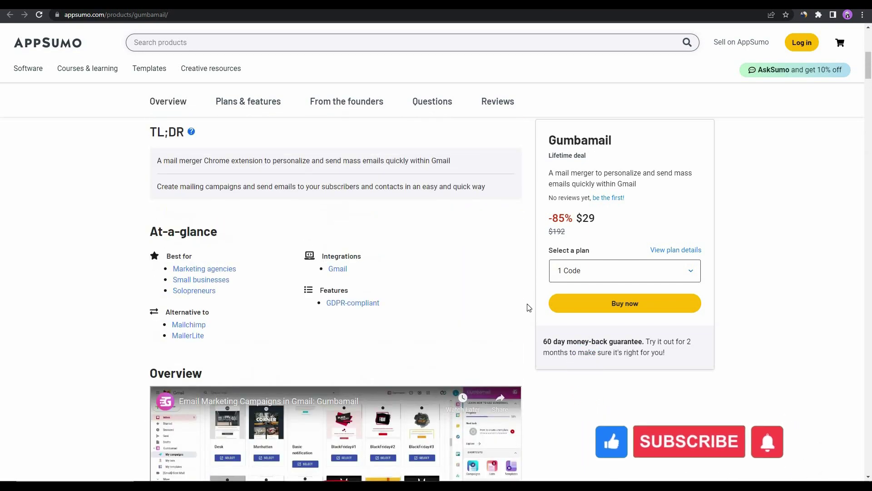